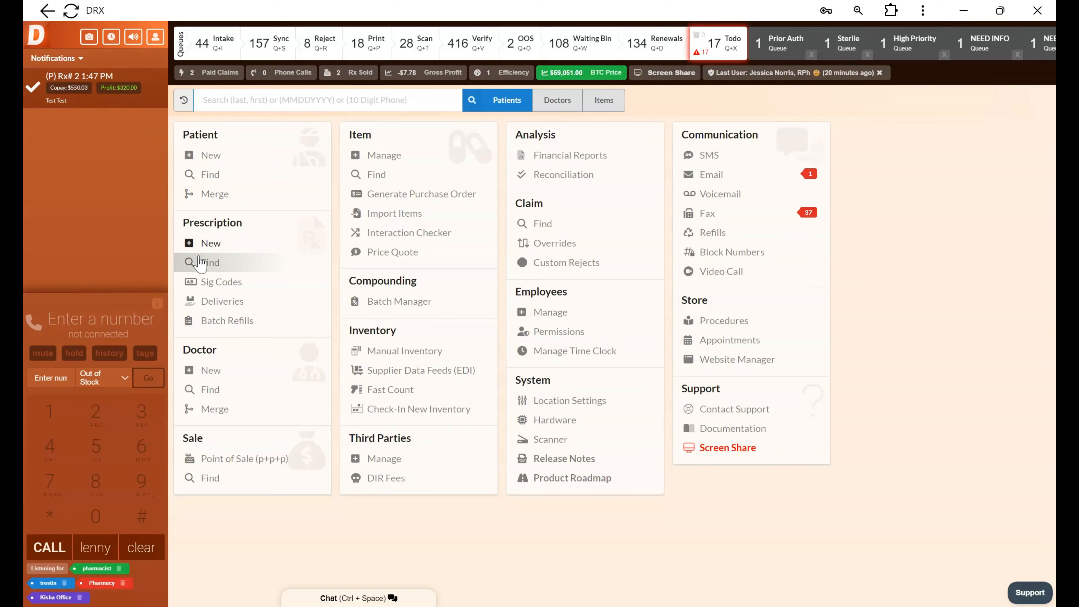
- Search prescription fills with status Sold and a starting fill date to generate a report
left_click(211, 262)
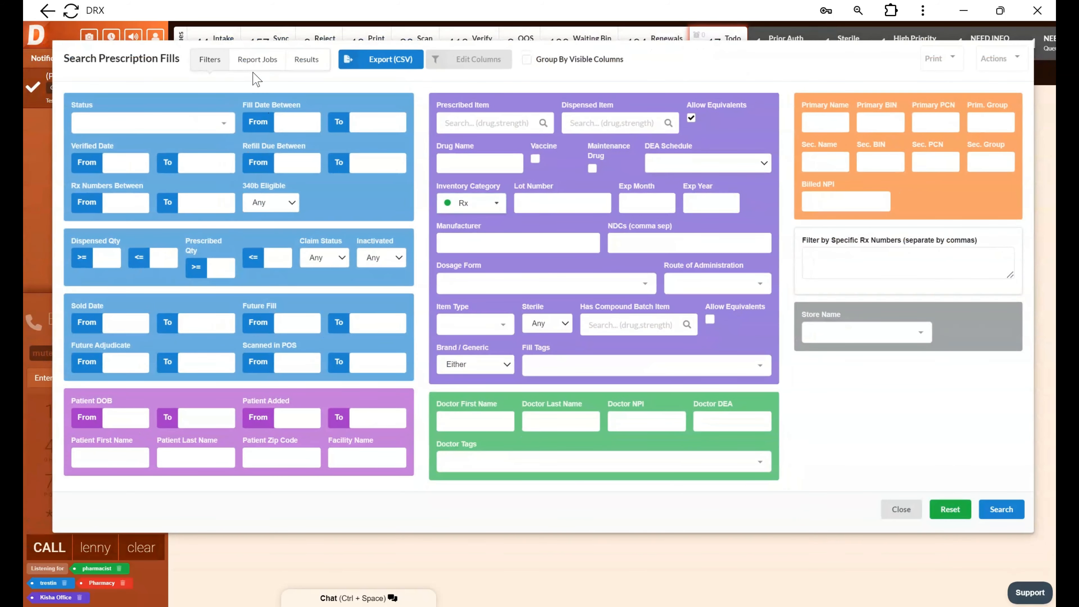
left_click(211, 127)
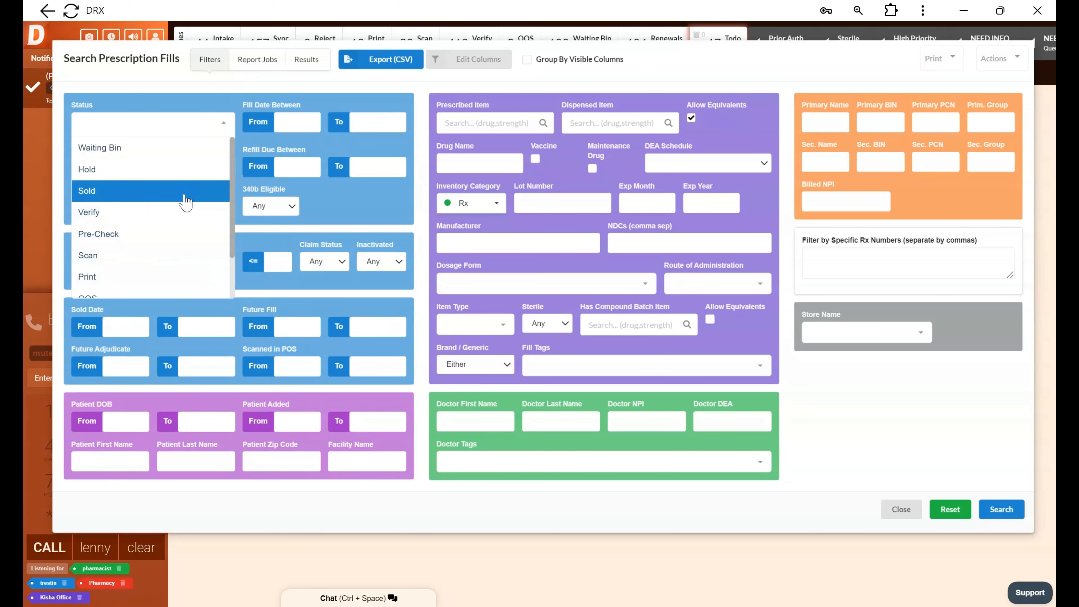
left_click(186, 191)
left_click(152, 118)
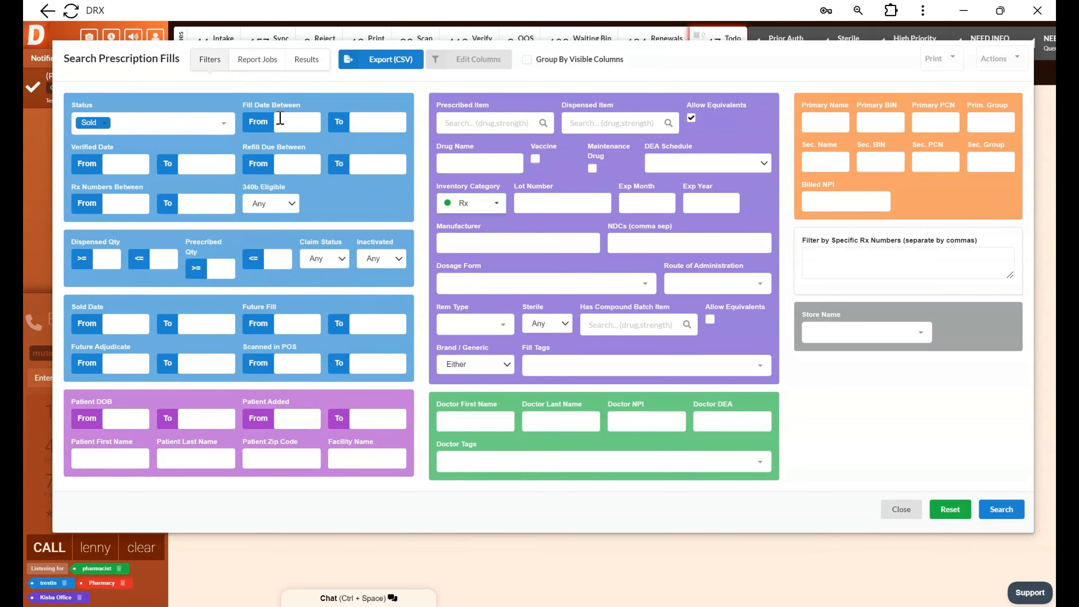
left_click(280, 119)
left_click(281, 142)
left_click(281, 142)
left_click(422, 177)
left_click(1002, 509)
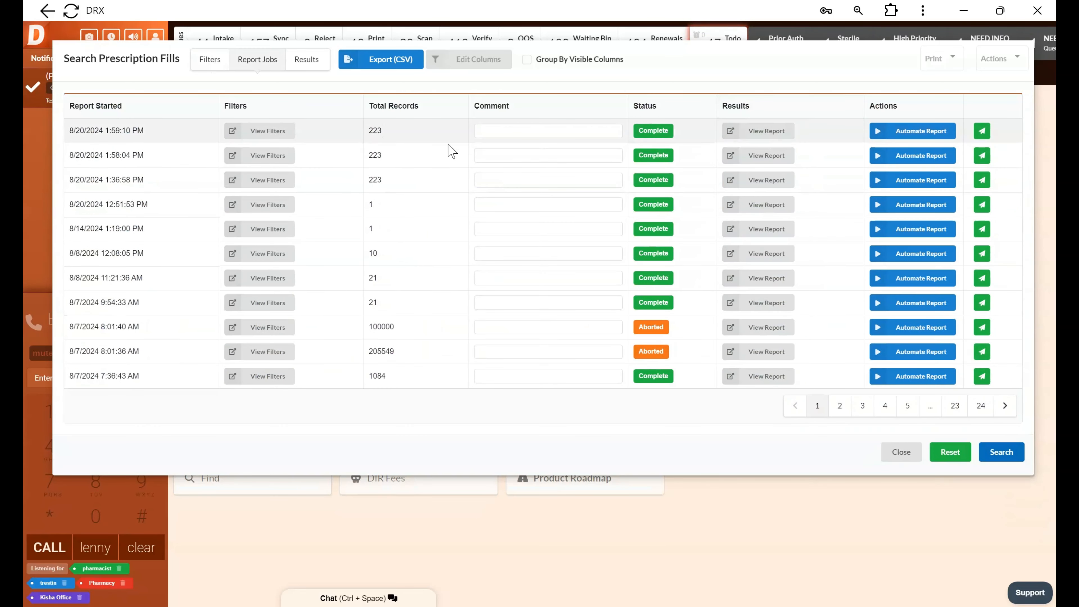
- Comment the newest report job "sold from 6/1" and view its report
left_click(573, 132)
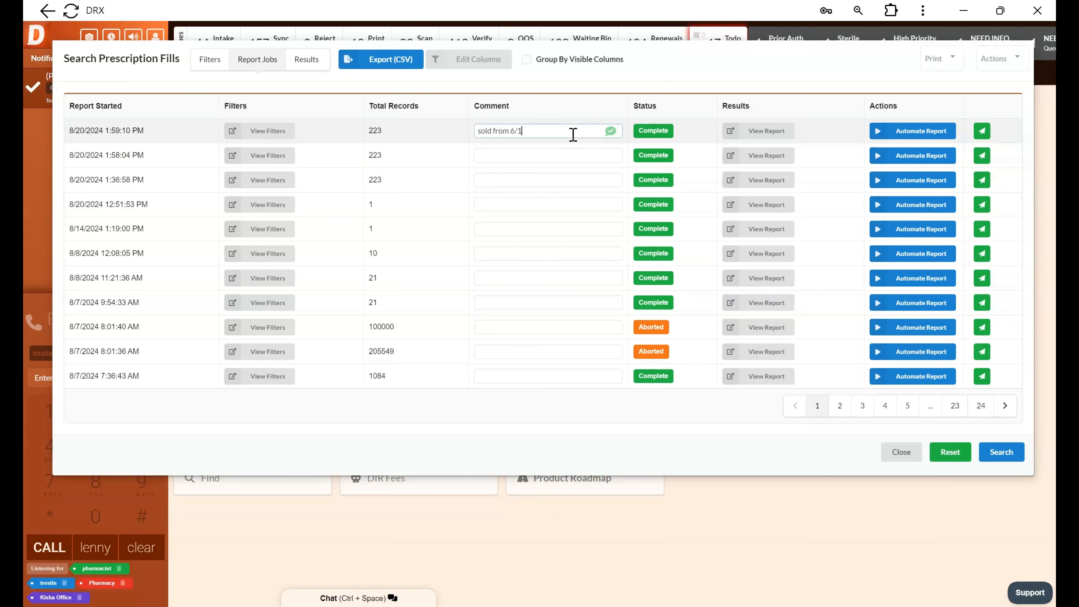
left_click(610, 133)
left_click(760, 133)
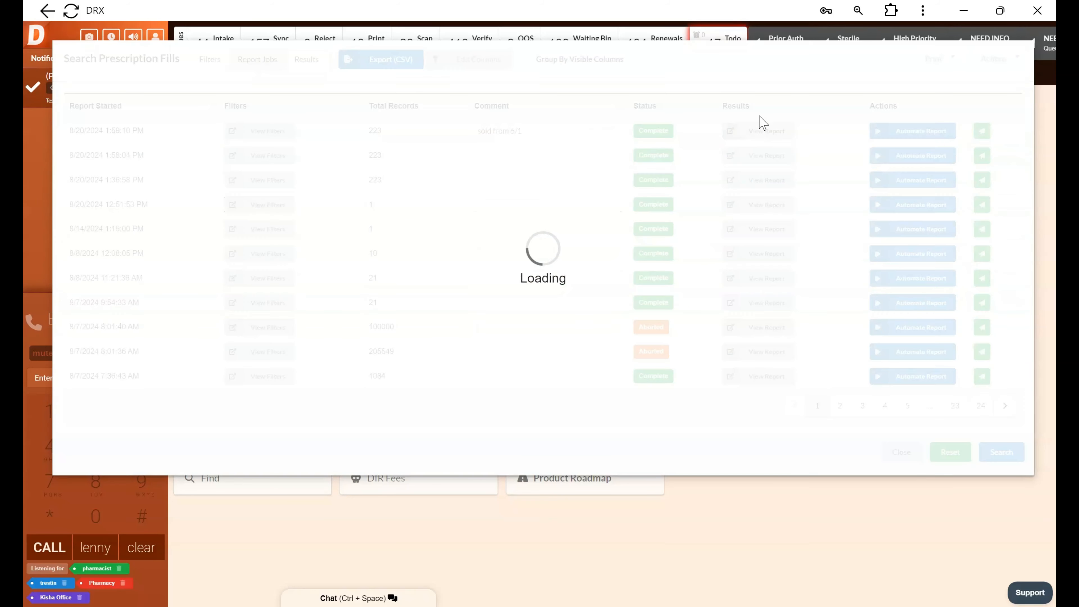
- Apply the saved column preset GregDemo8202024 to the report results
left_click(544, 63)
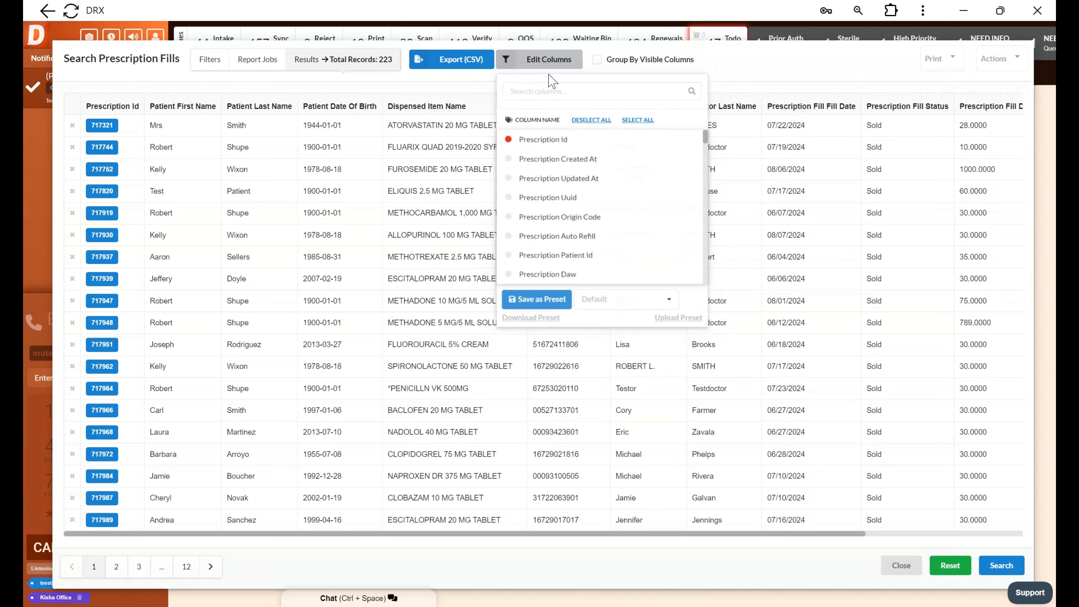
left_click(619, 300)
scroll(622, 347, "down", 3)
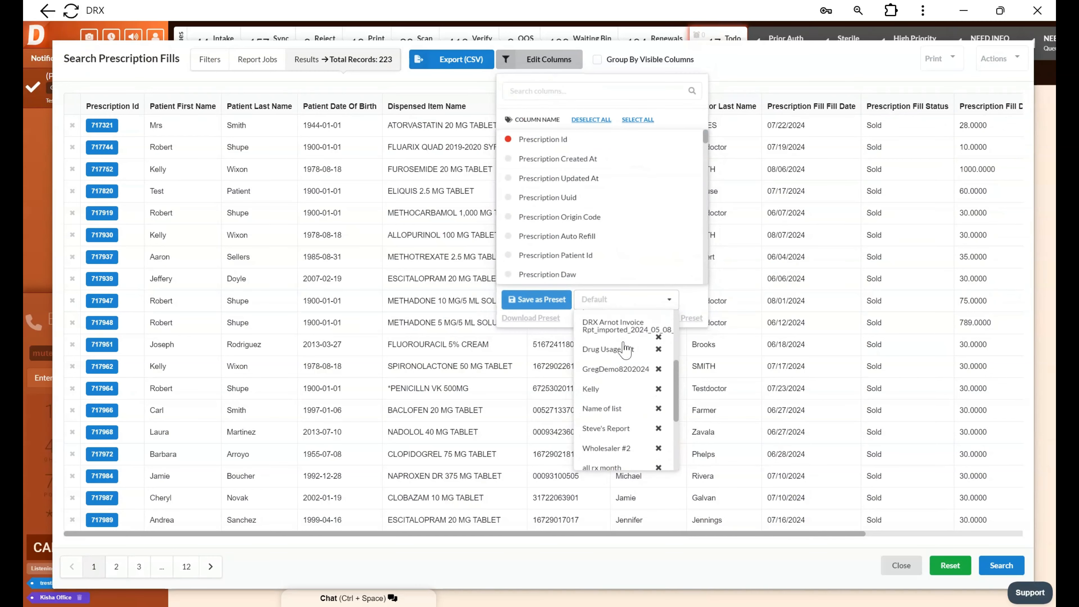
scroll(621, 369, "down", 5)
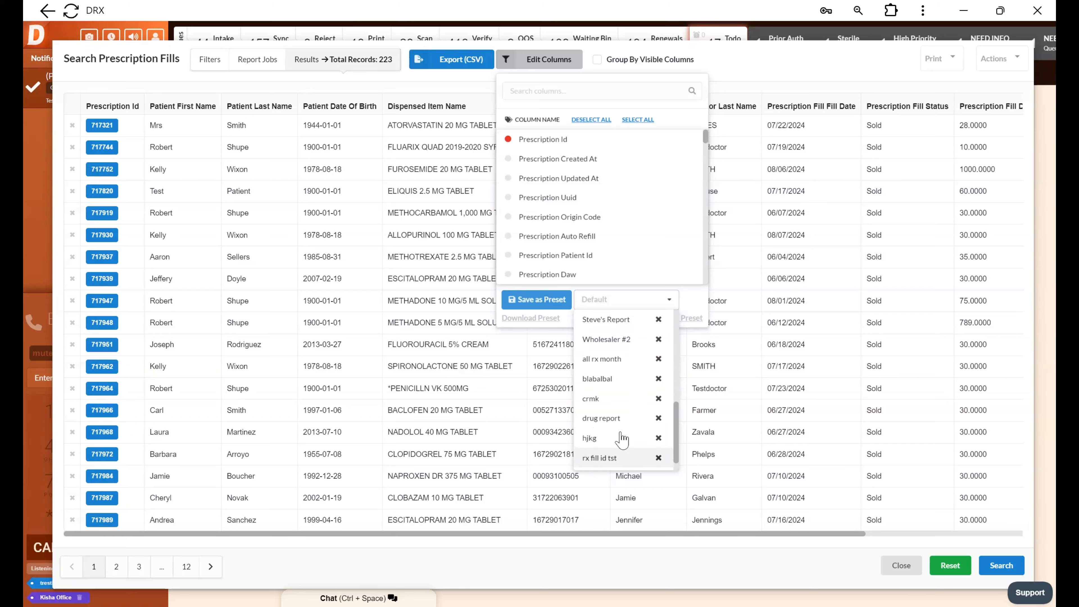
scroll(618, 408, "up", 5)
left_click(604, 322)
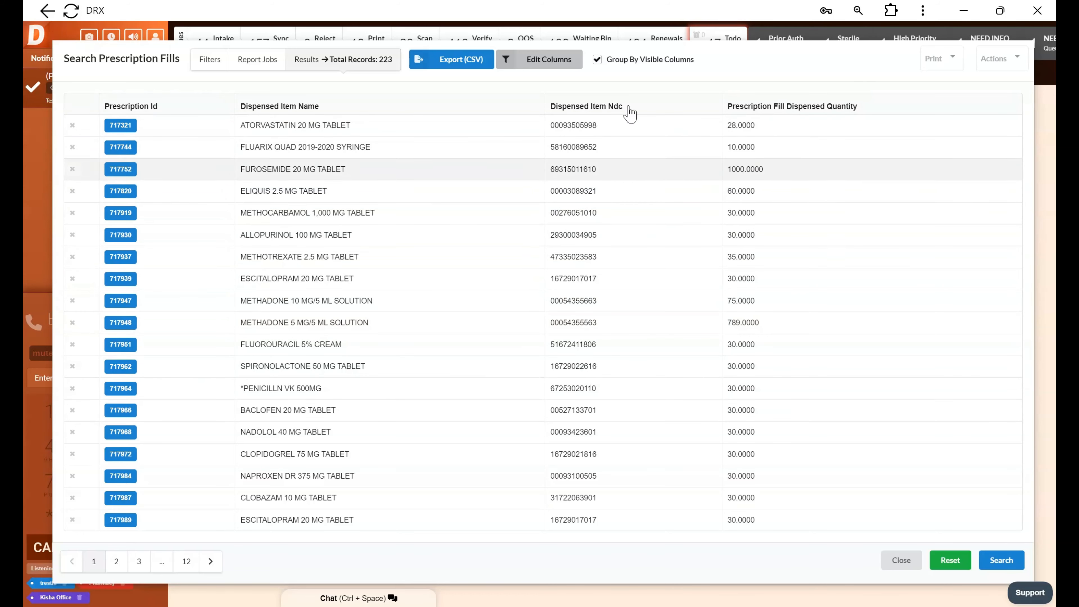
- Group the results by visible columns and aggregate the Prescription Id column by Count
left_click(598, 60)
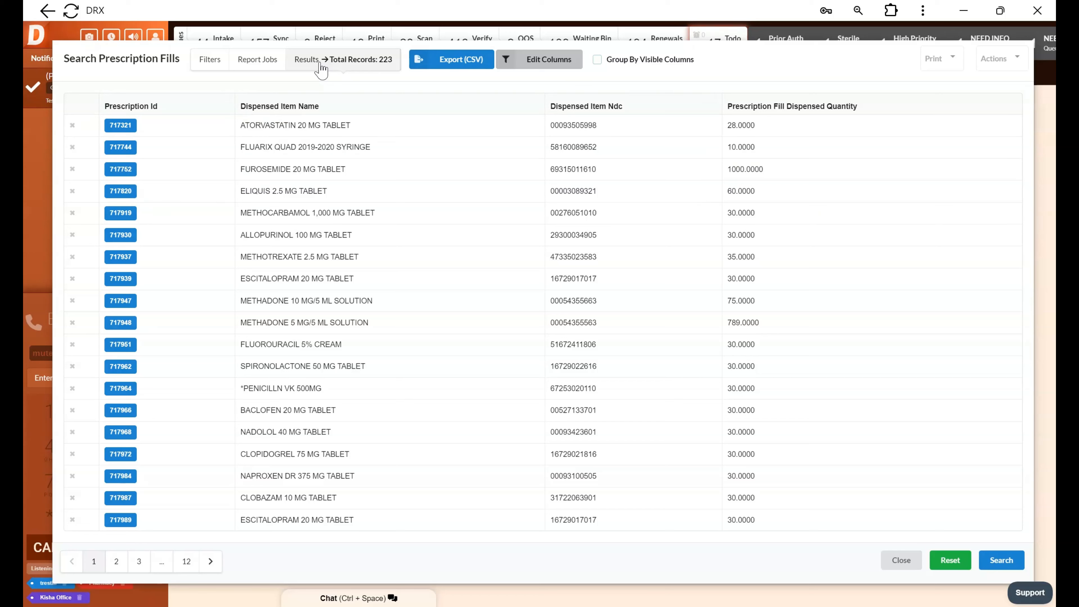
left_click(597, 62)
left_click(229, 99)
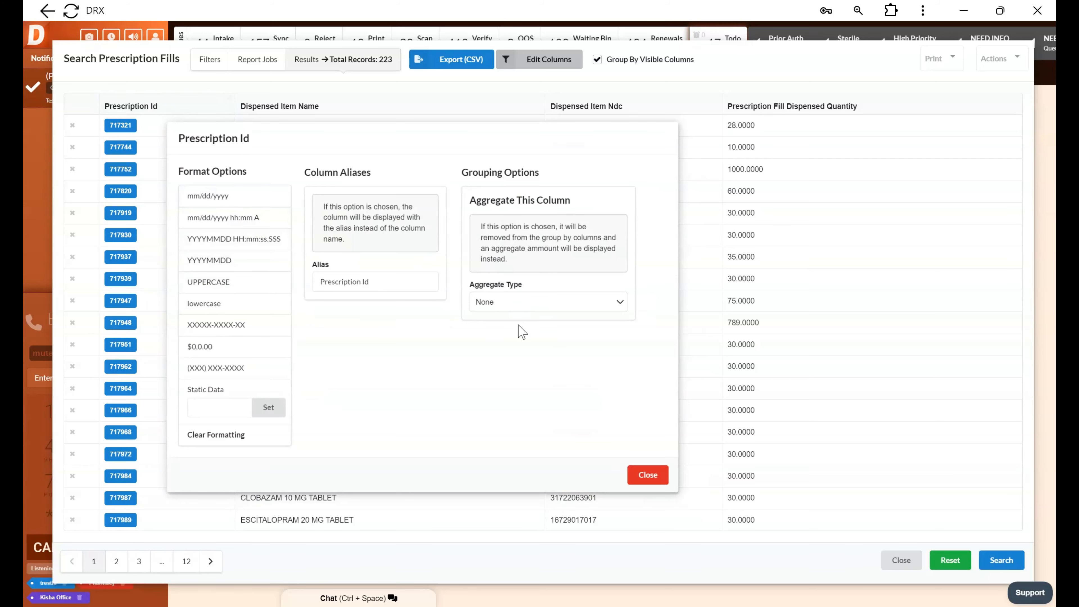
left_click(521, 340)
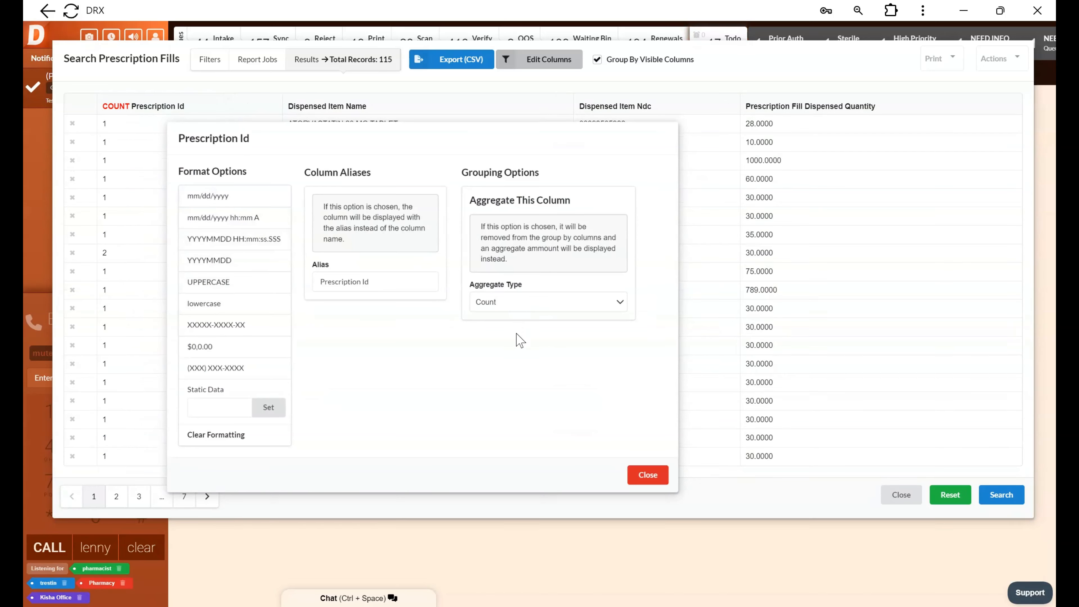
left_click(648, 475)
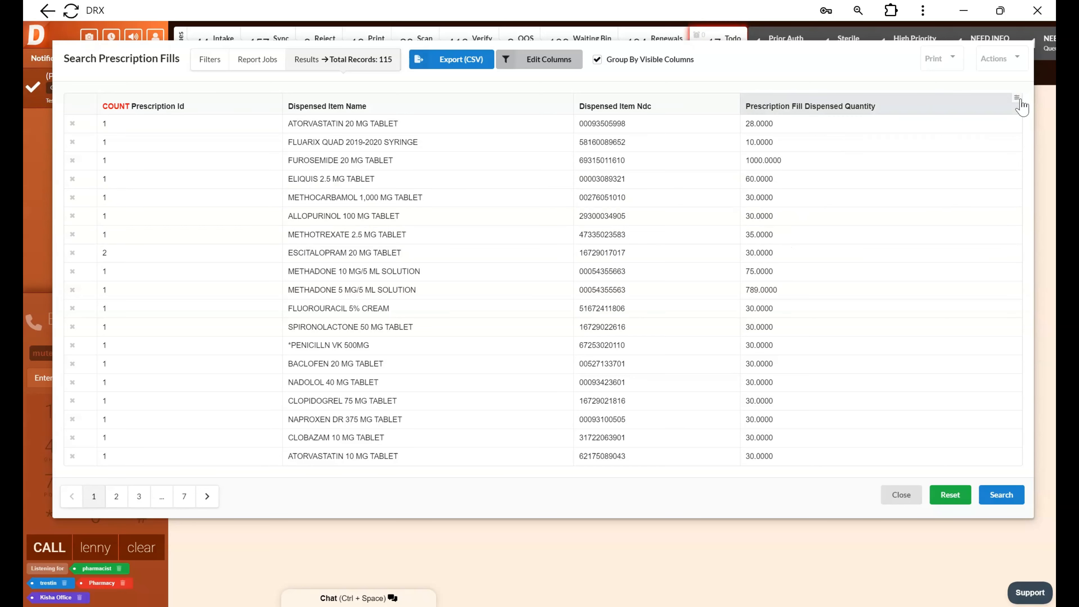
- Aggregate Prescription Fill Dispensed Quantity by Sum and sort the results by the Prescription Id count in descending order
left_click(1018, 100)
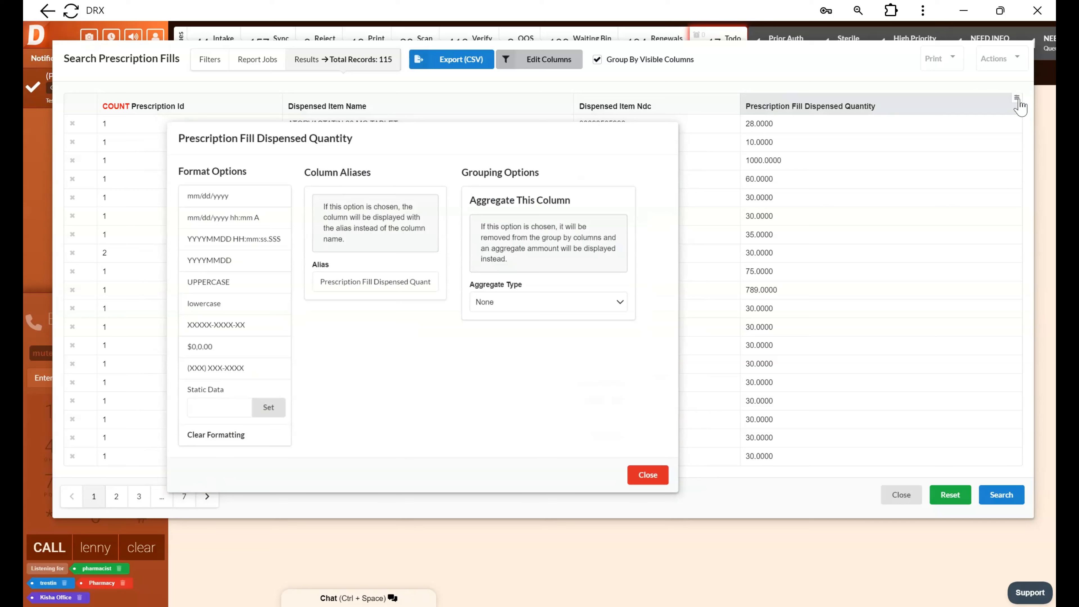
left_click(568, 335)
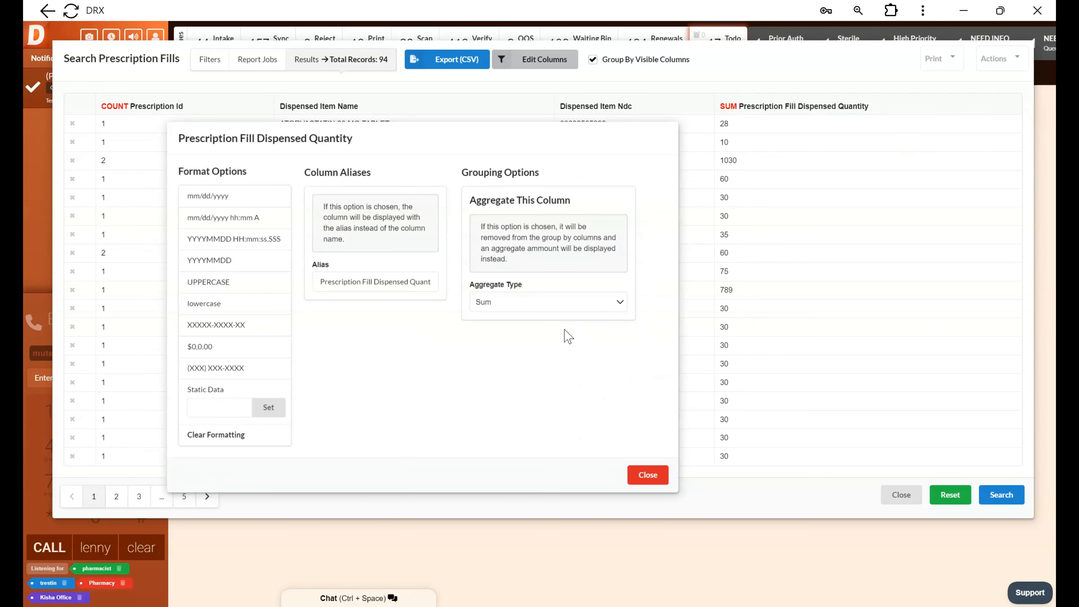
left_click(648, 477)
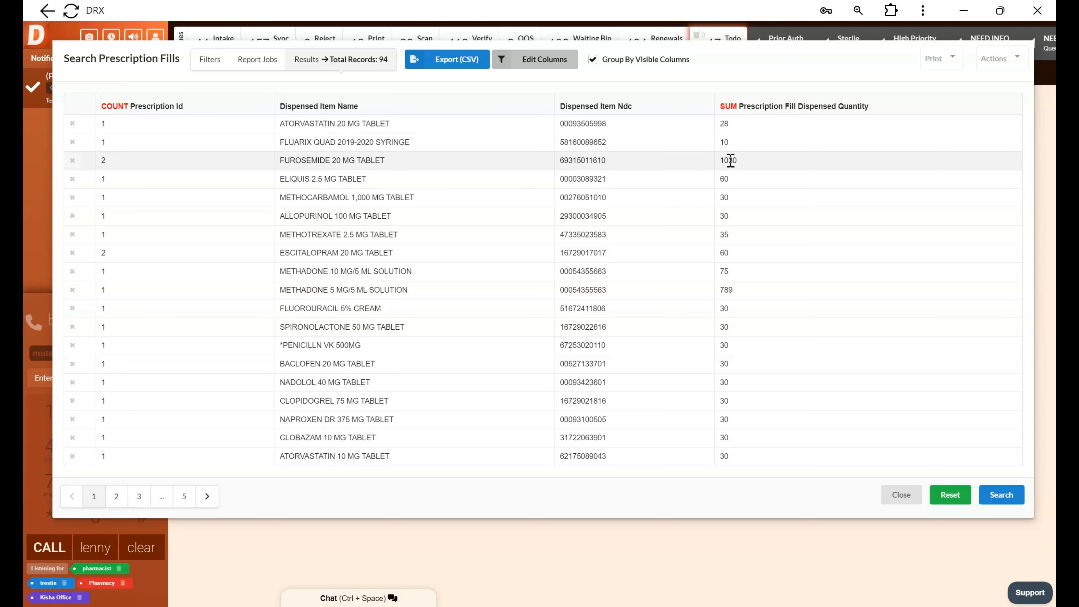
left_click_drag(730, 160, 748, 166)
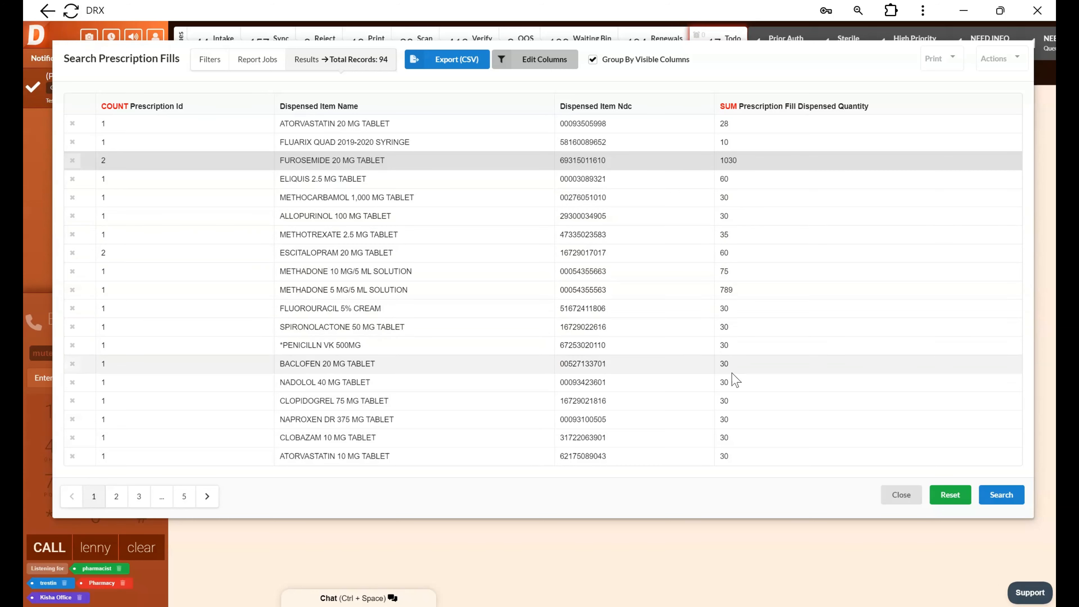
left_click(163, 109)
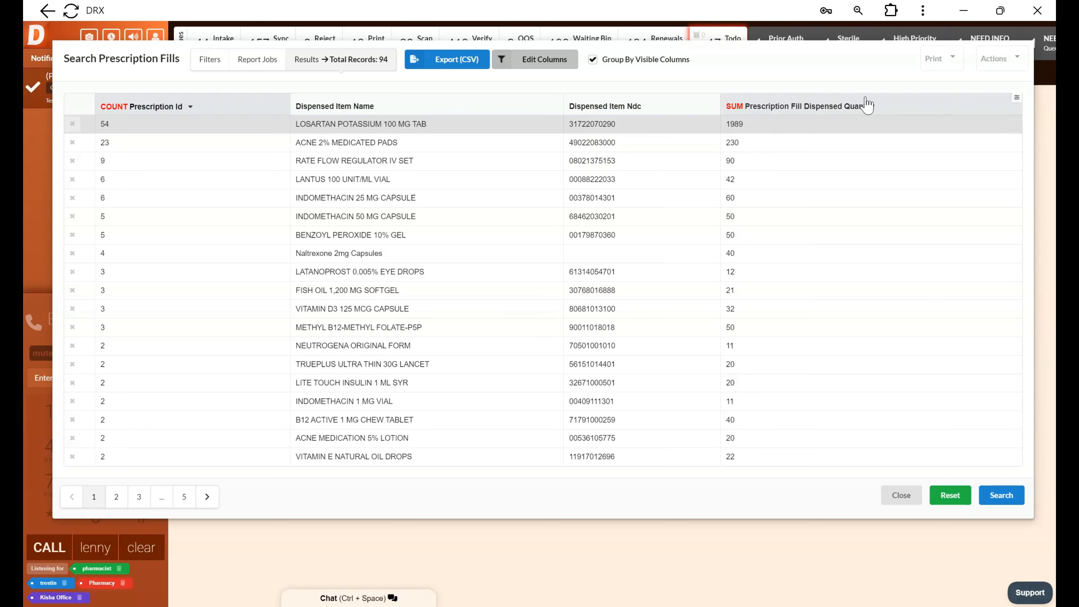
- Change the aggregate type of Prescription Fill Dispensed Quantity to Count
left_click(1017, 98)
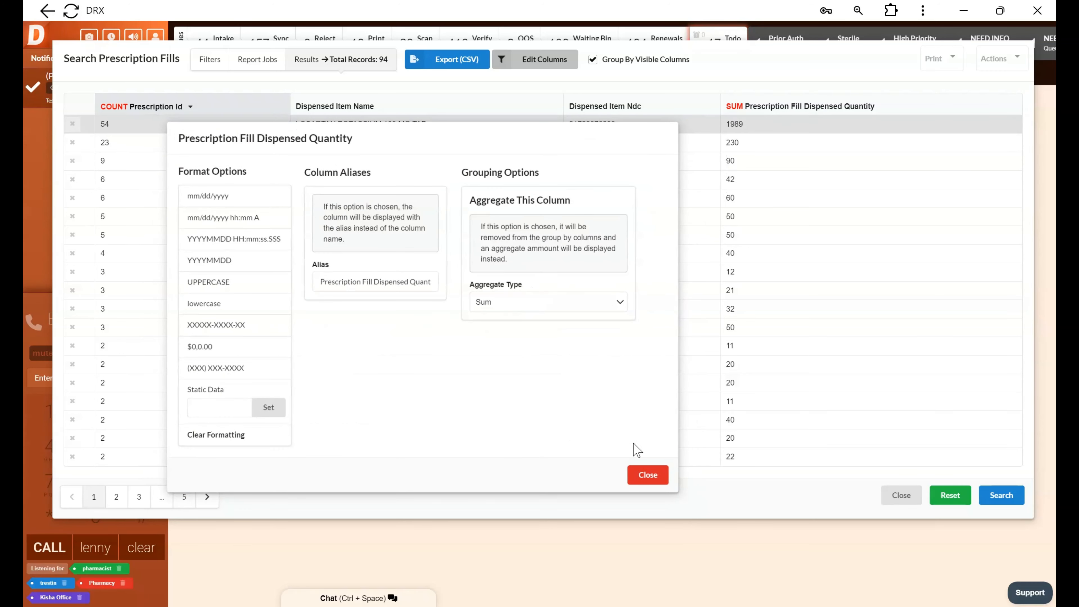
left_click(519, 336)
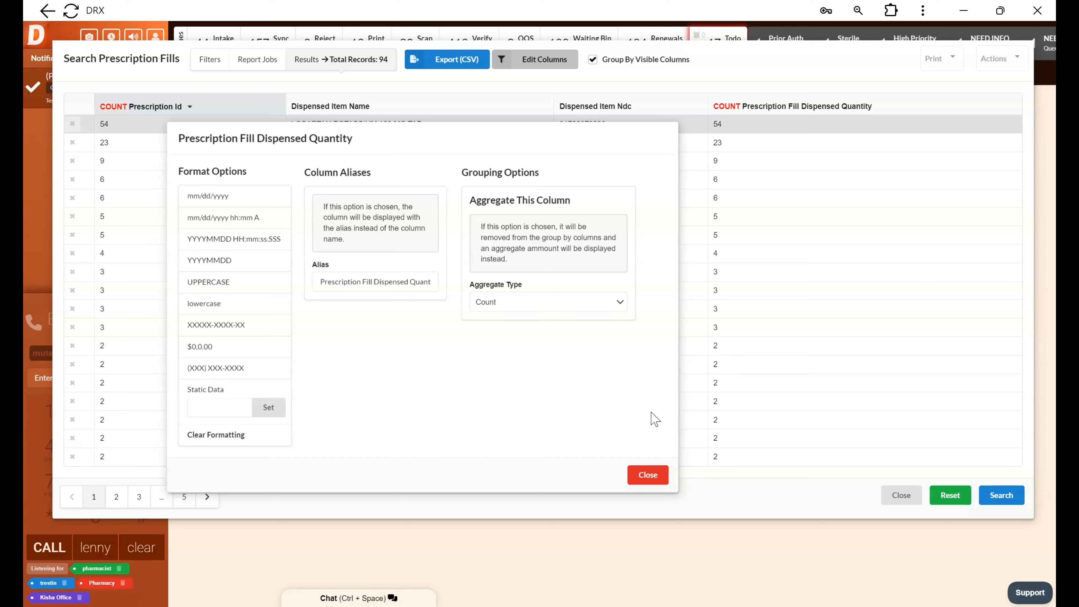
left_click(646, 474)
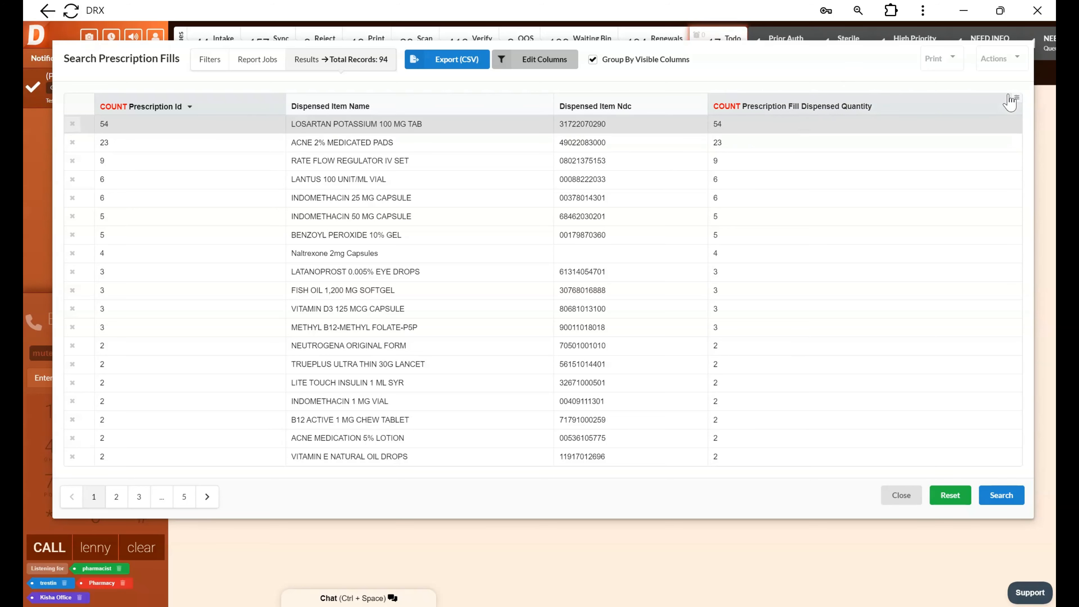
- Set the aggregate type of Prescription Fill Dispensed Quantity back to Sum
left_click(1015, 98)
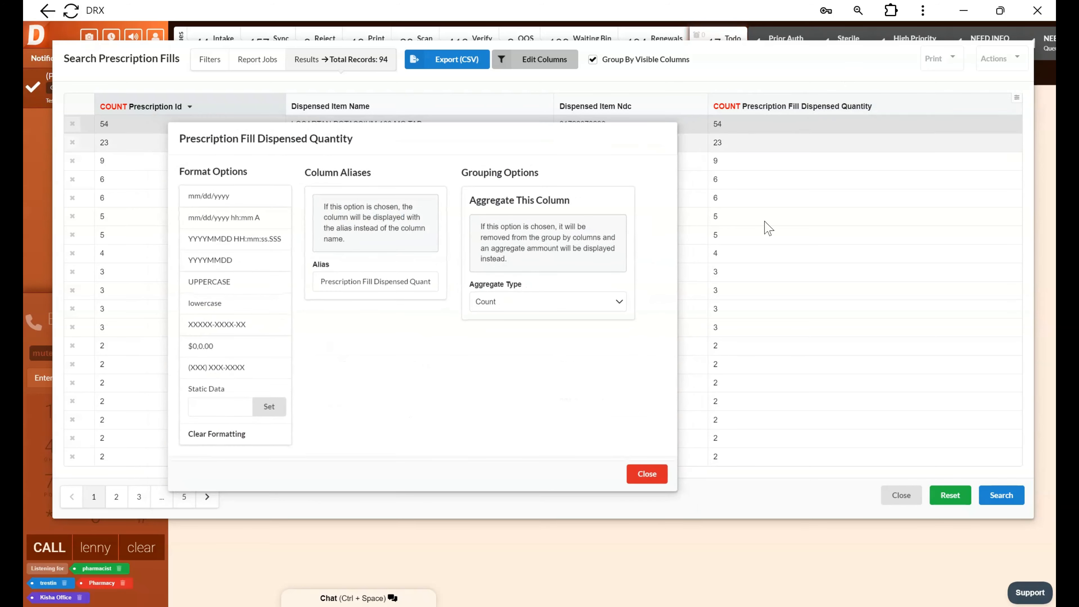
left_click(553, 336)
left_click(647, 474)
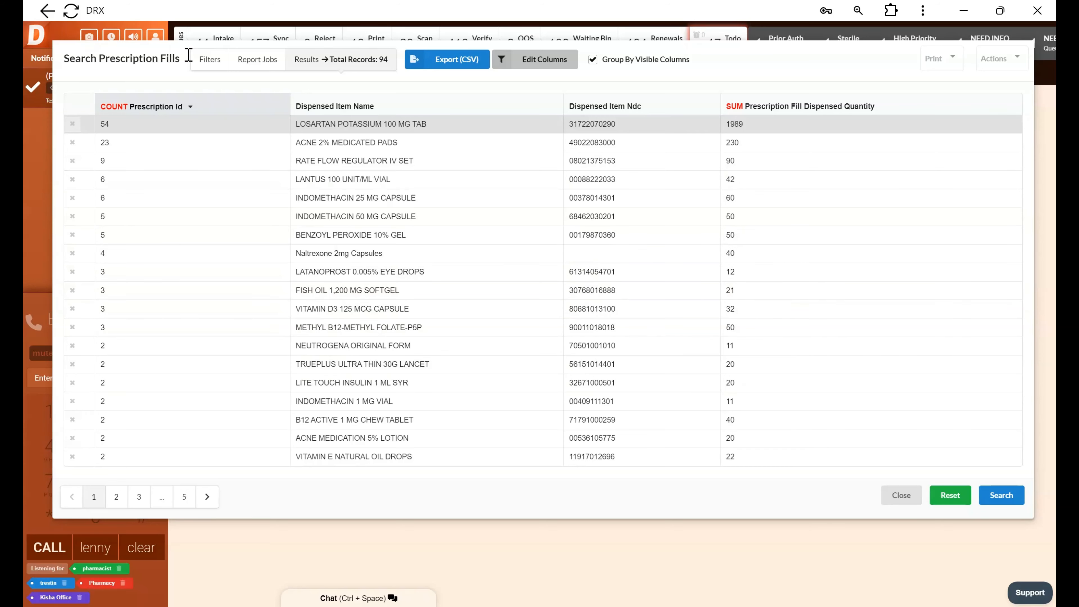
- Reset the grouping by visible columns and sort the results by Dispensed Item Name in ascending order
left_click(593, 59)
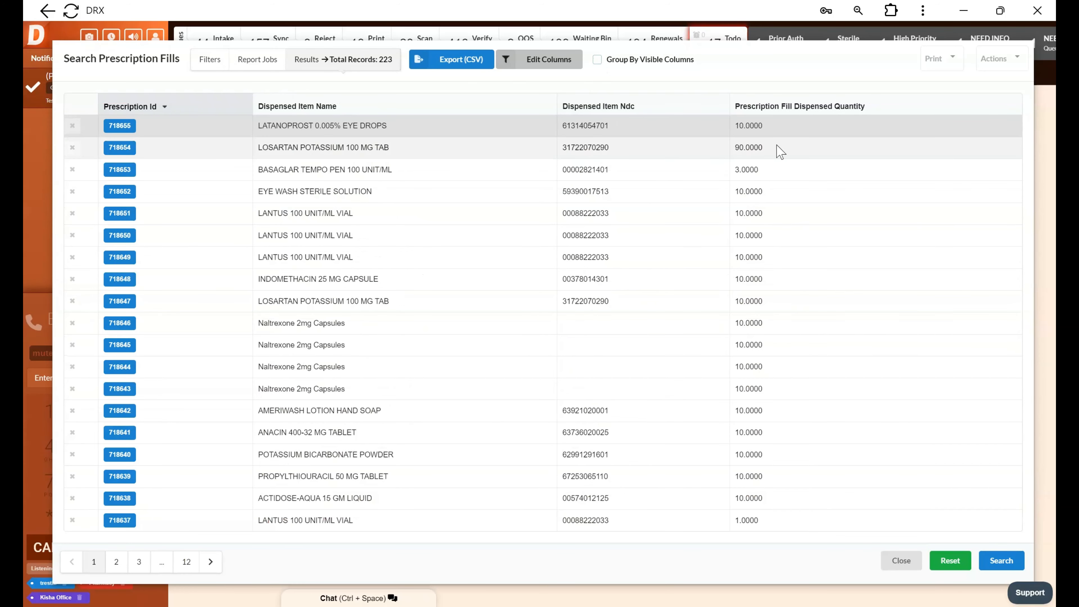
left_click(381, 112)
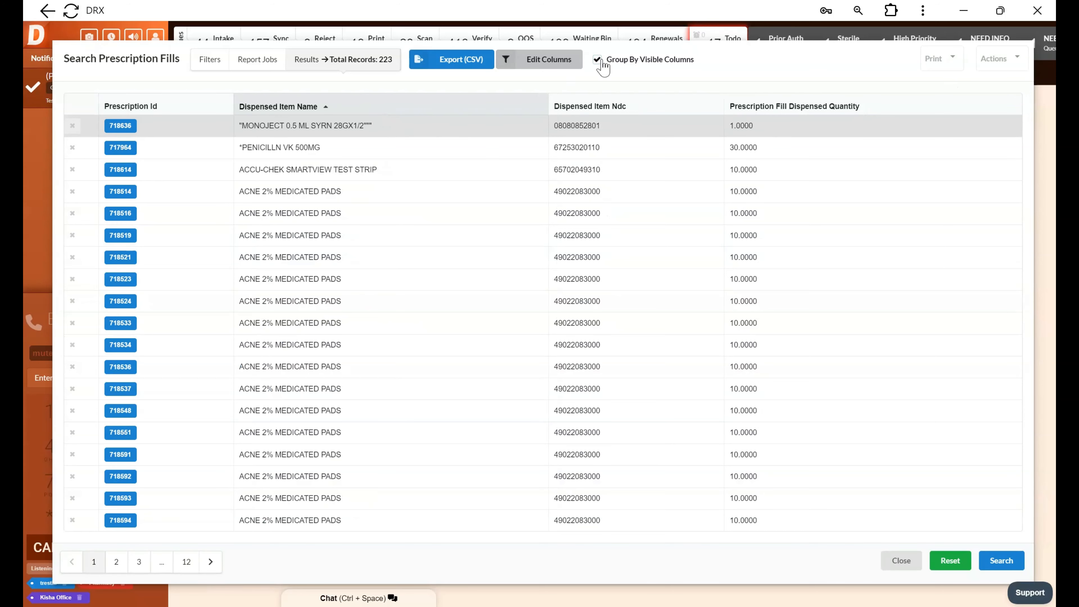
- Add the Doctor Last Name and Doctor First Name columns to the results
left_click(549, 64)
left_click(565, 93)
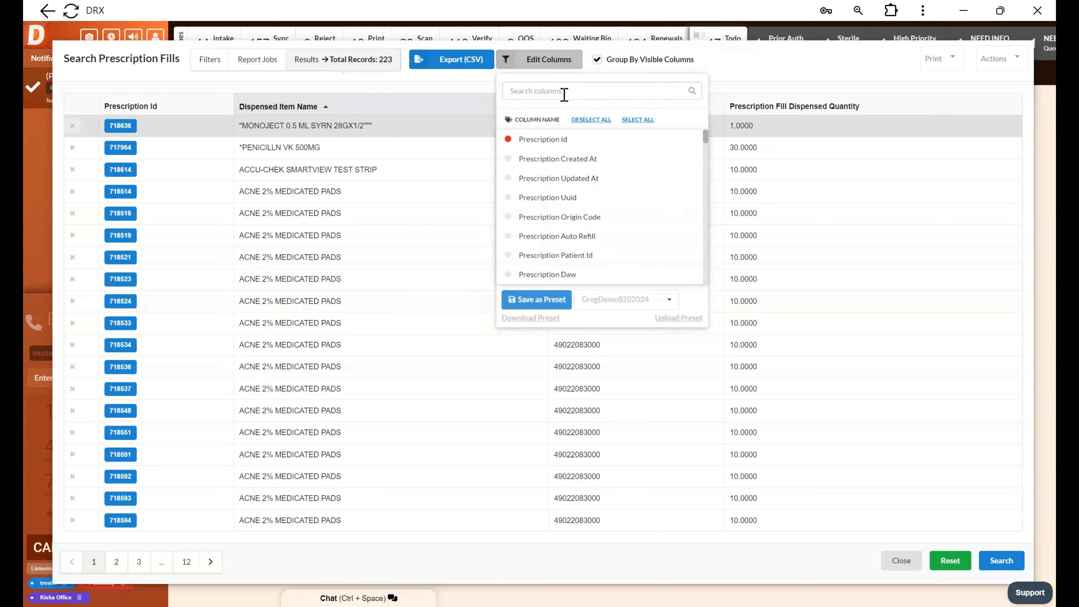
type("presciber")
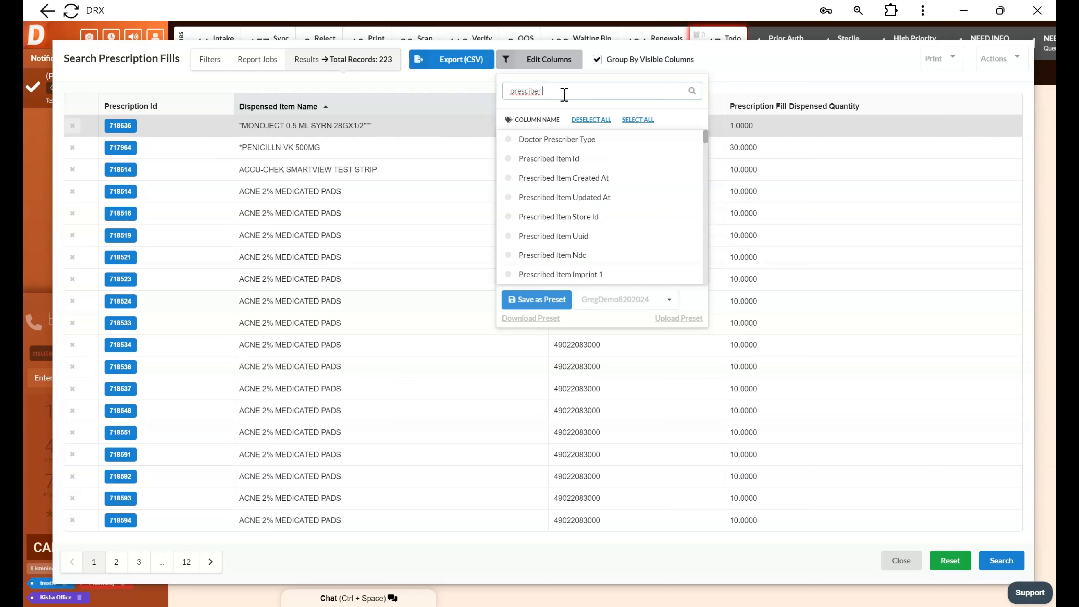
type(" last name")
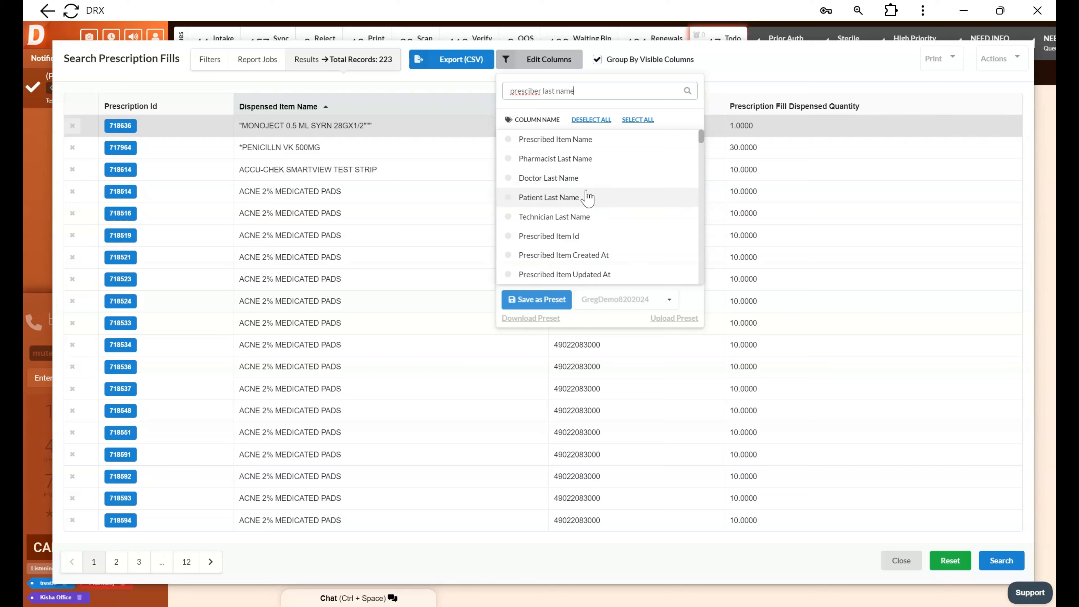
left_click(599, 180)
triple_click(571, 92)
type("doctor first")
left_click(610, 139)
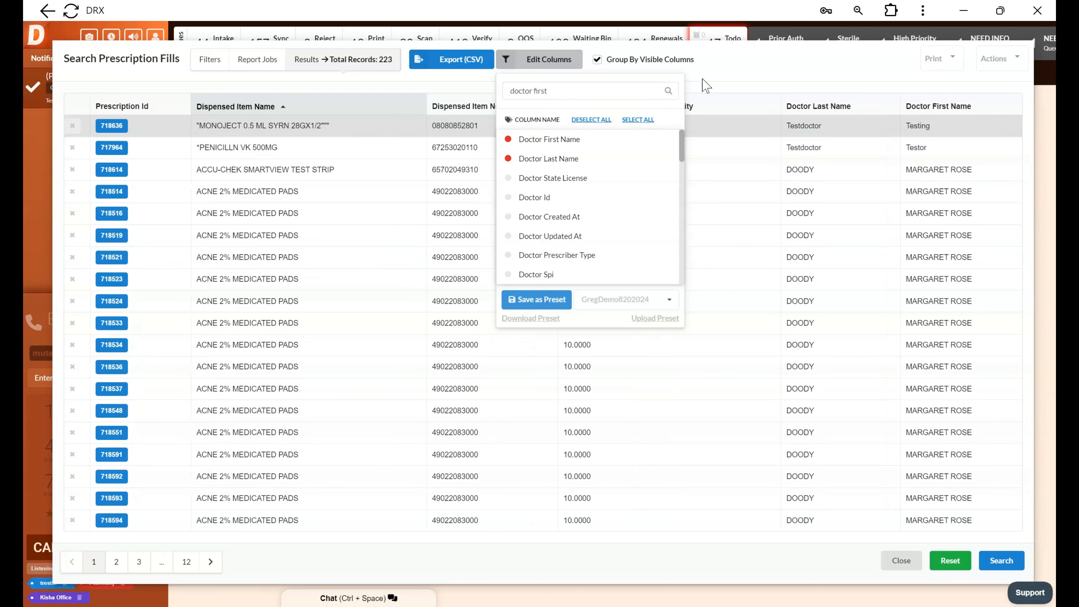
left_click(751, 62)
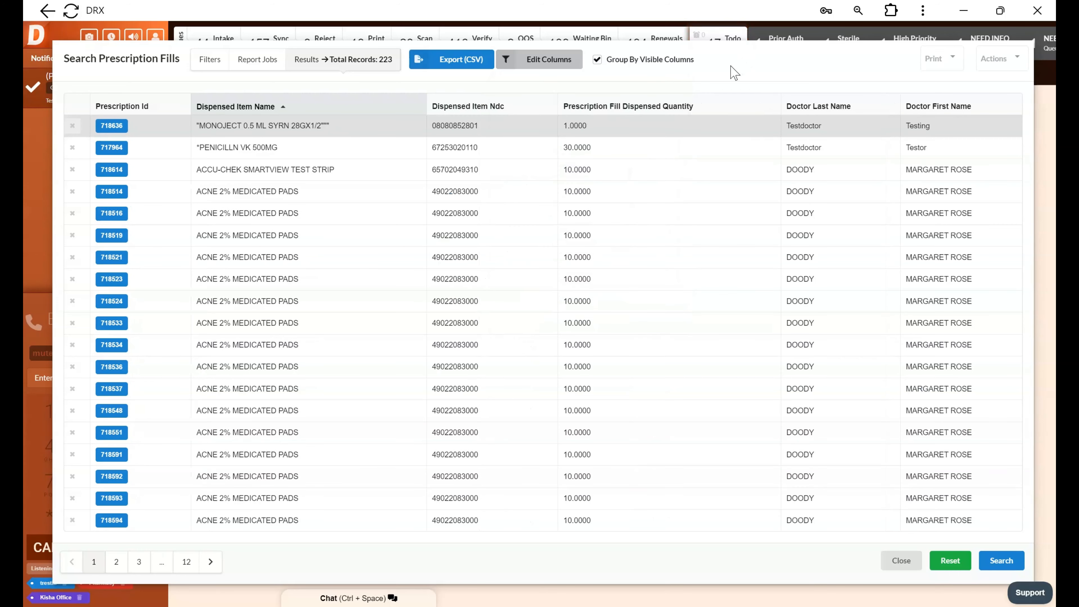
- Aggregate the Prescription Id column by Count for the grouping that includes the doctor name columns
left_click(186, 98)
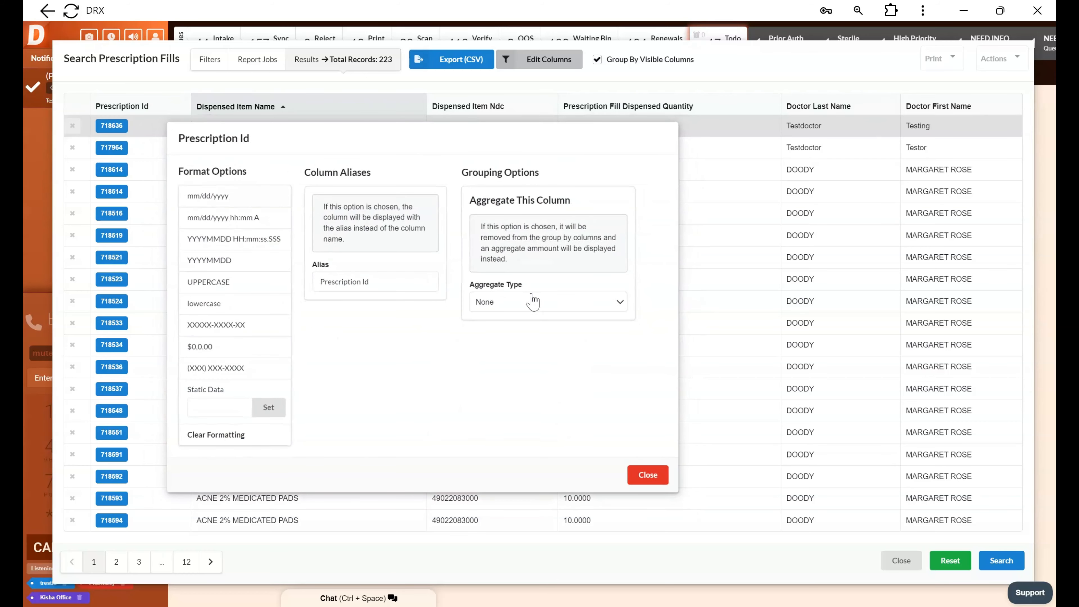
left_click(526, 344)
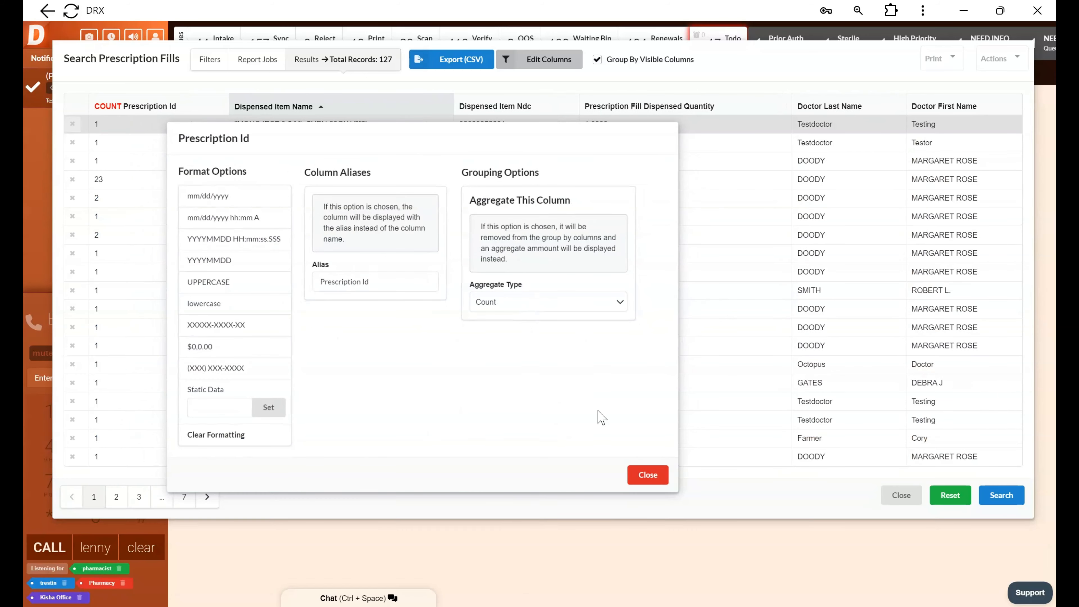
left_click(645, 472)
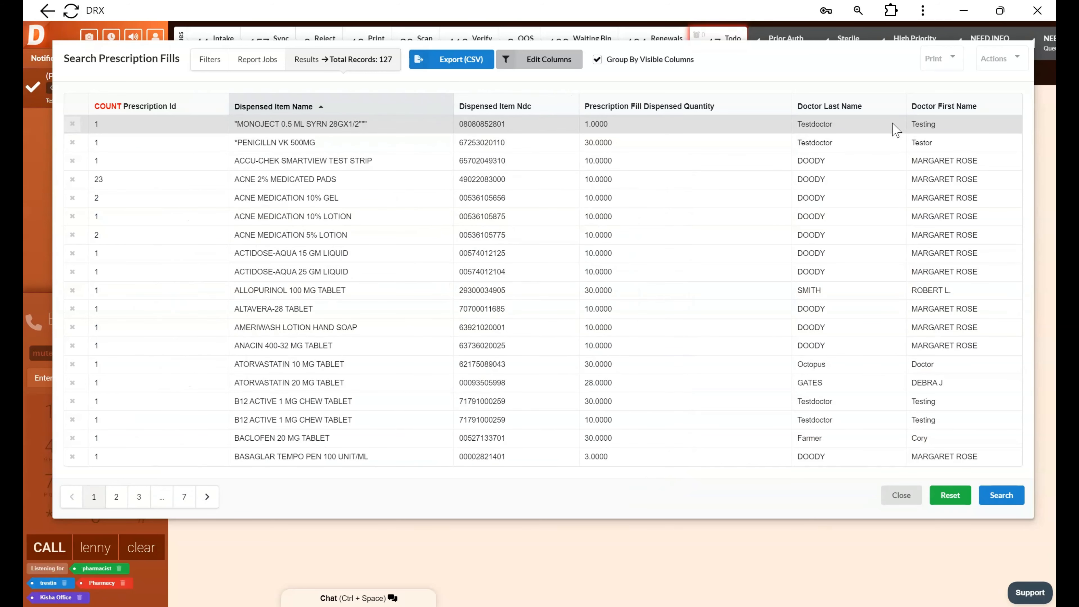
- Remove the Dispensed Item Name and Dispensed Item Ndc columns from the results
left_click(546, 62)
triple_click(571, 93)
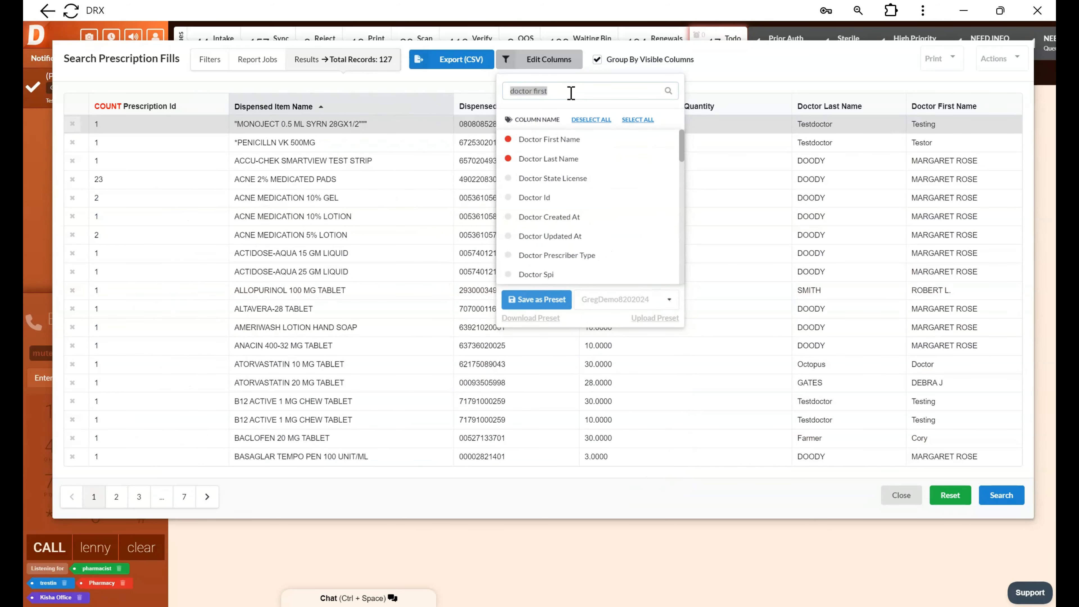
type("dispened")
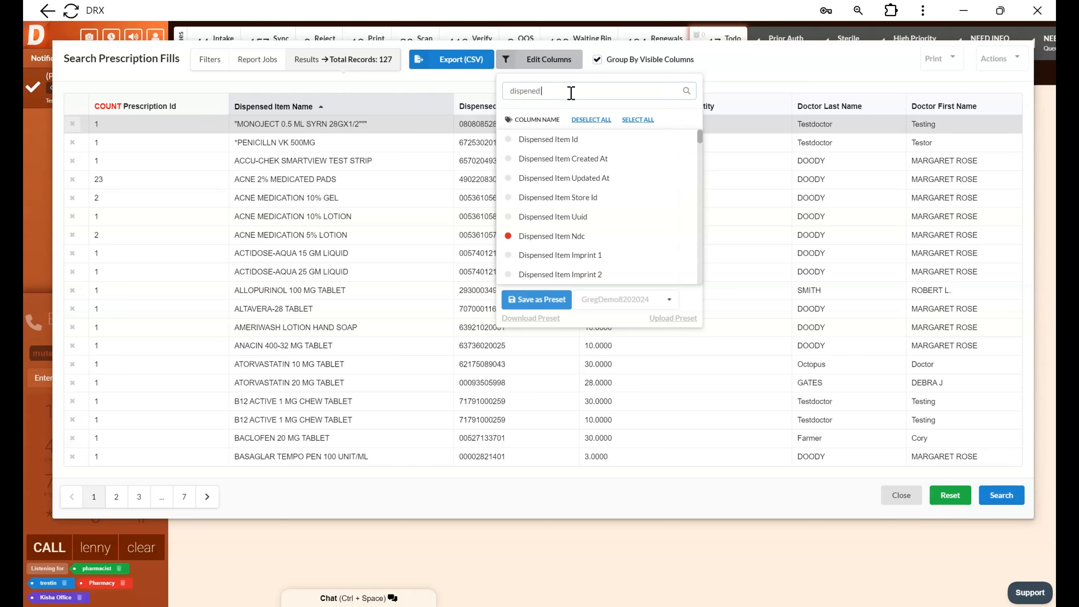
type(" item name")
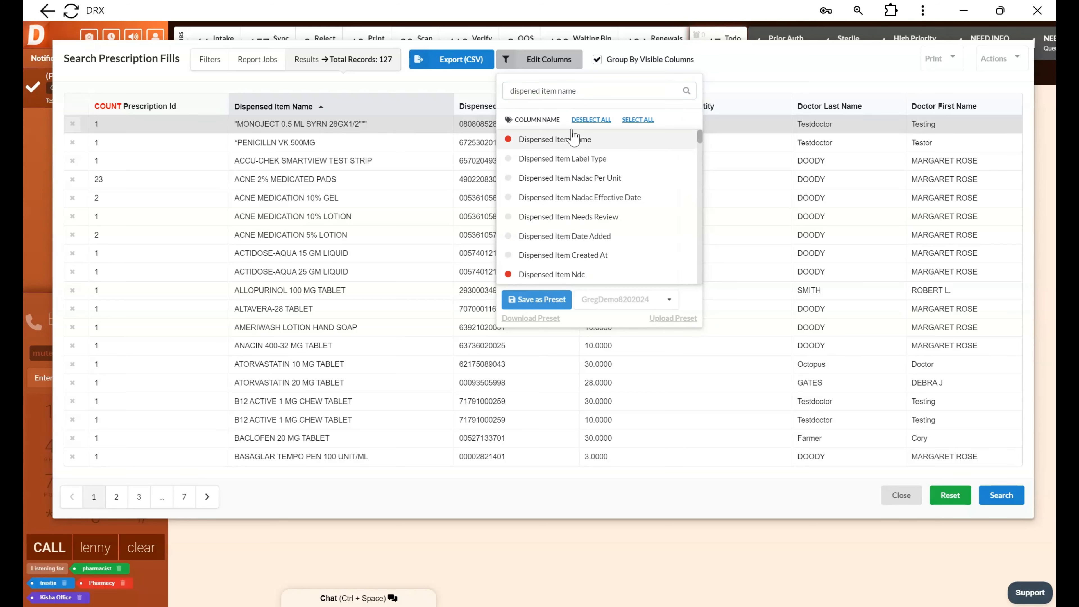
left_click(550, 140)
triple_click(581, 88)
type("dips")
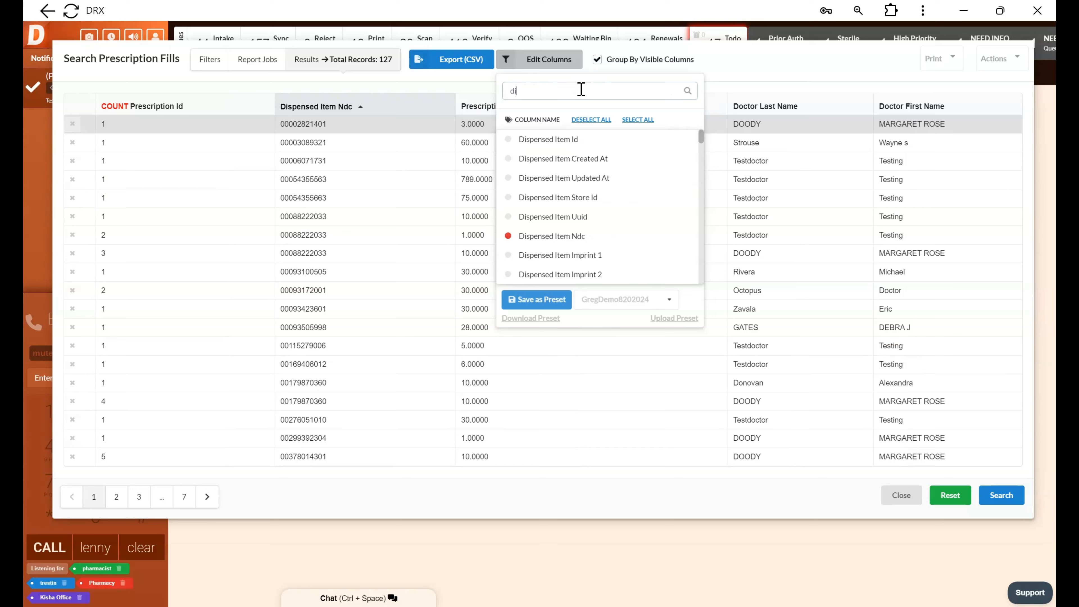
type("item nd")
left_click(569, 144)
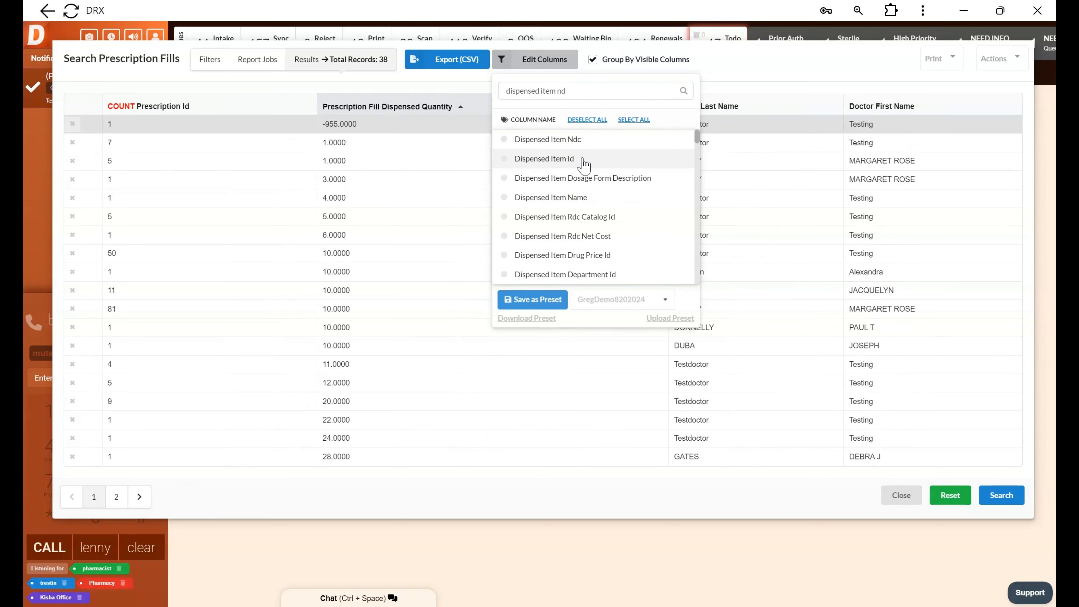
left_click(798, 49)
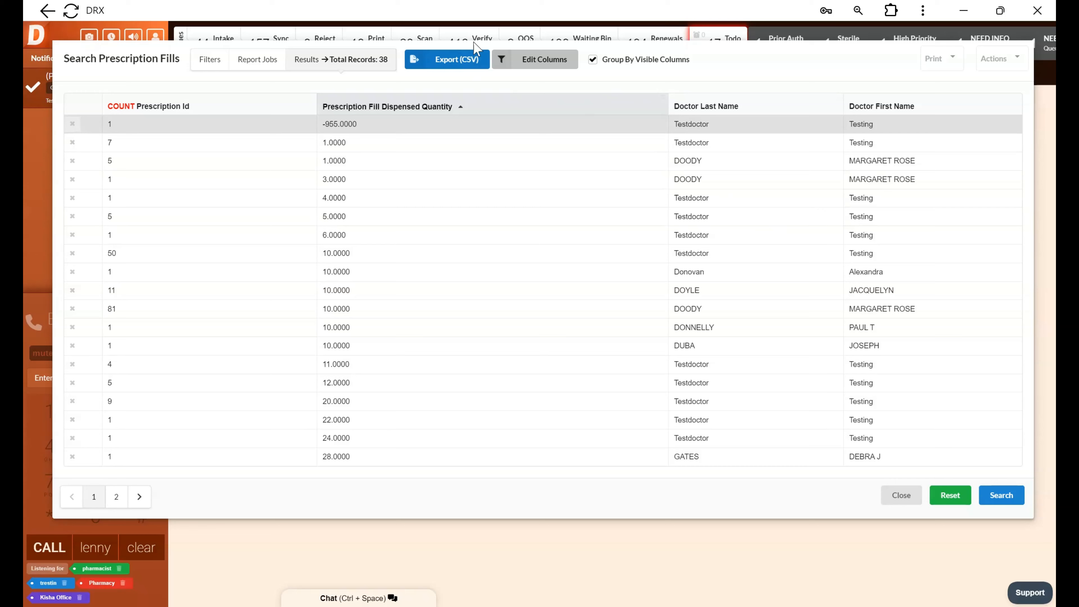
- Remove the Prescription Fill Dispensed Quantity column so the results group only by doctor name
left_click(536, 59)
left_click(585, 86)
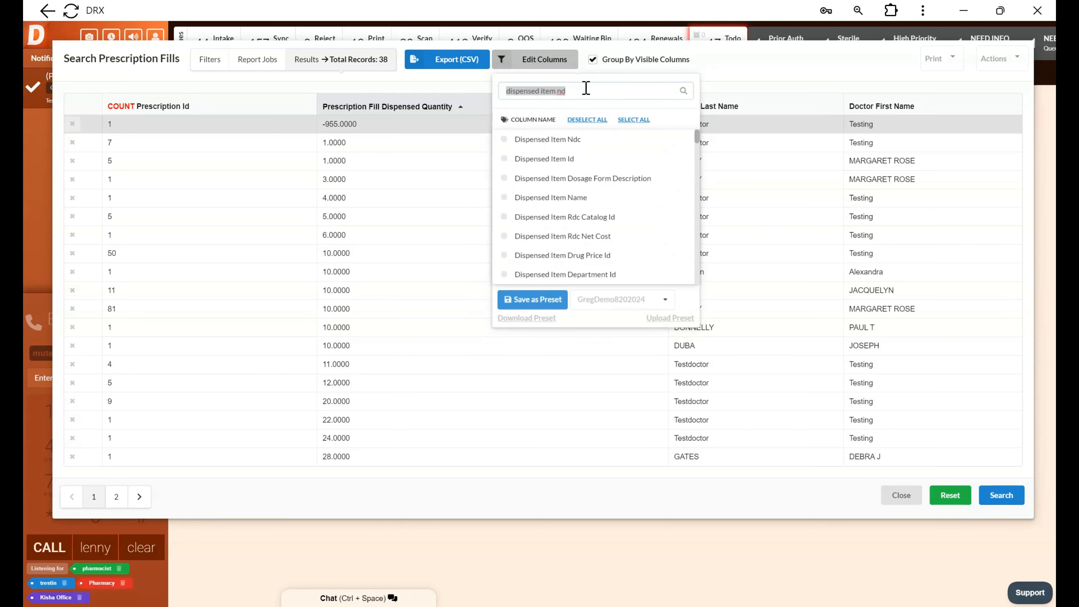
type("fill dip")
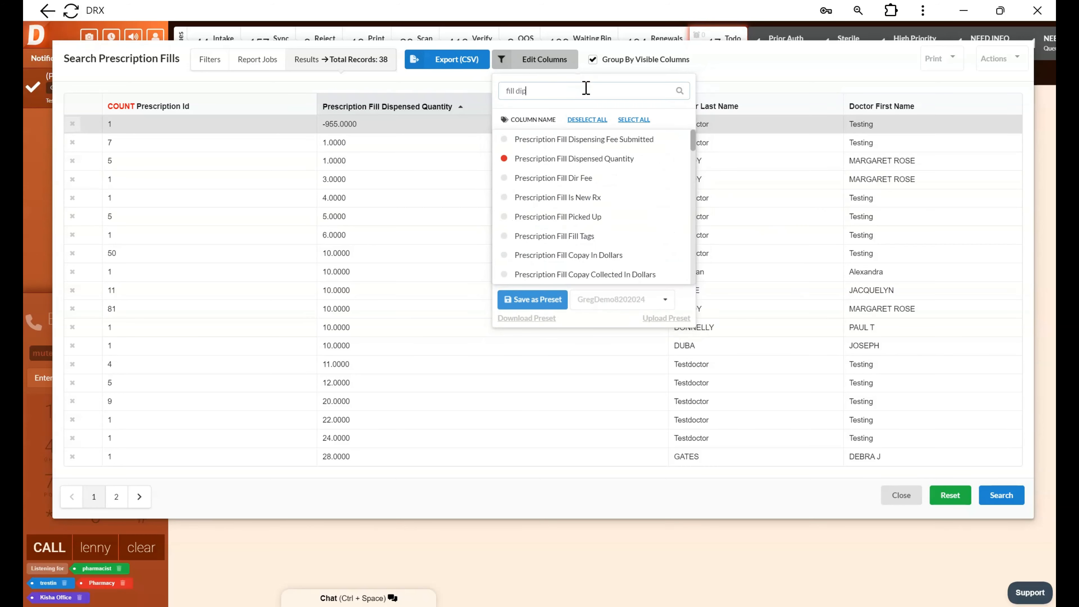
key("BackSpace")
type("spensed")
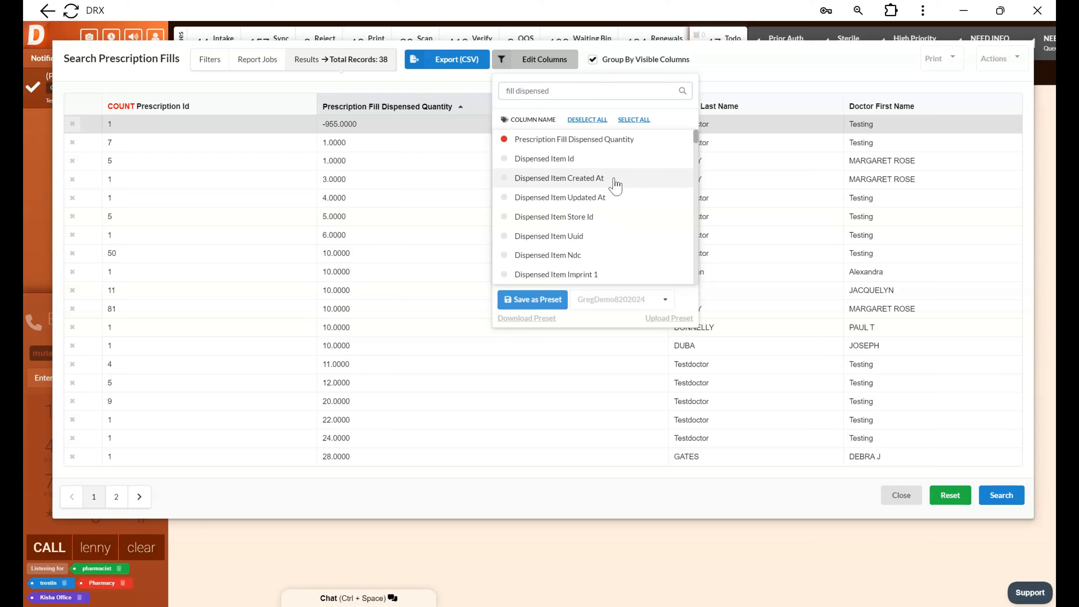
left_click(612, 140)
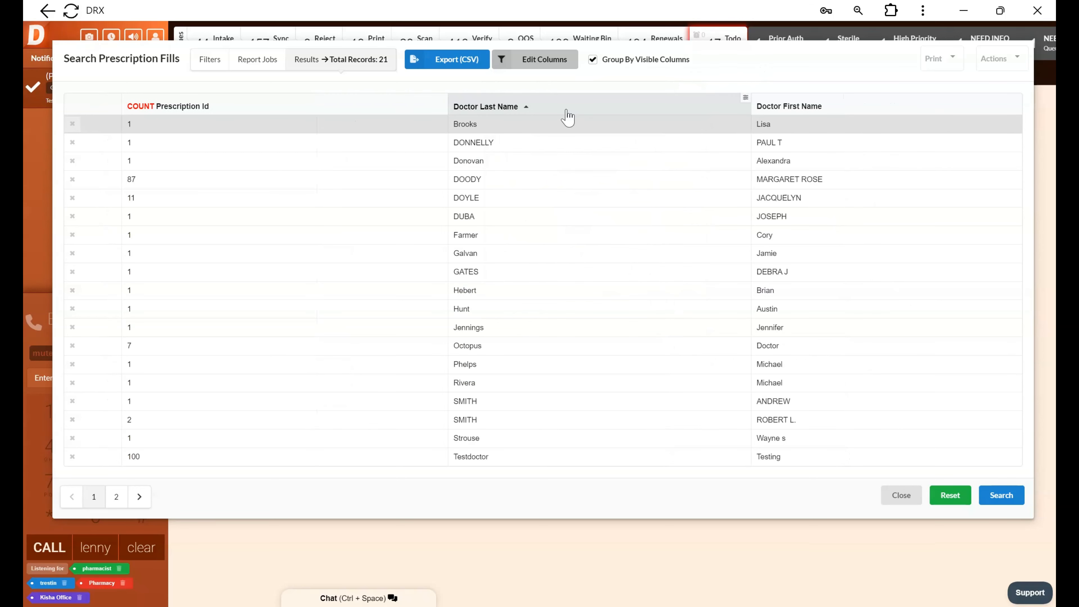
- Sort the doctor groups by Prescription Id count in descending order and inspect the rows with the highest counts
left_click(248, 109)
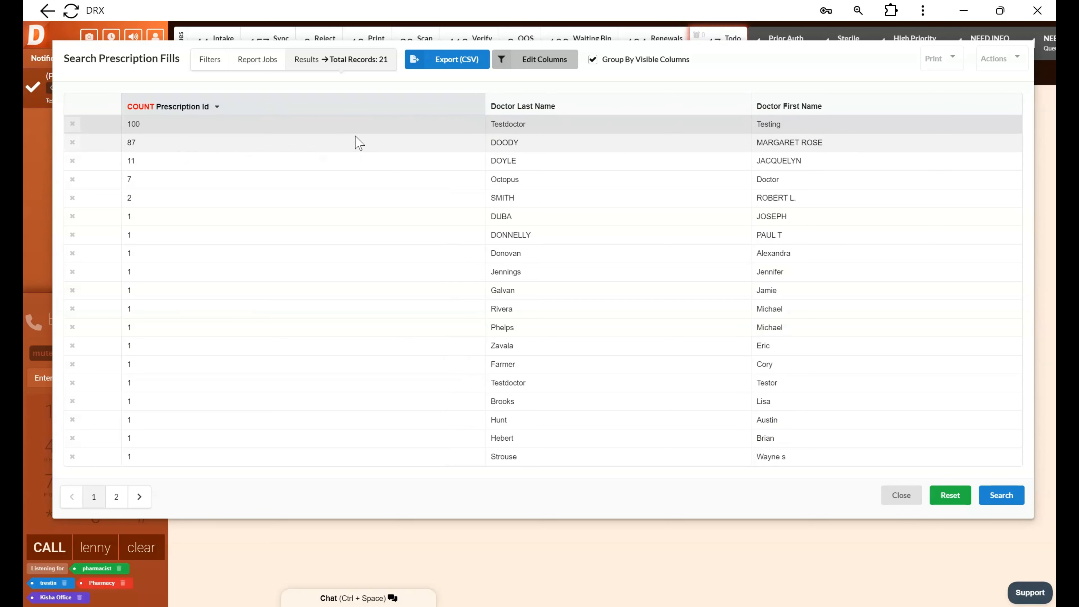
double_click(130, 141)
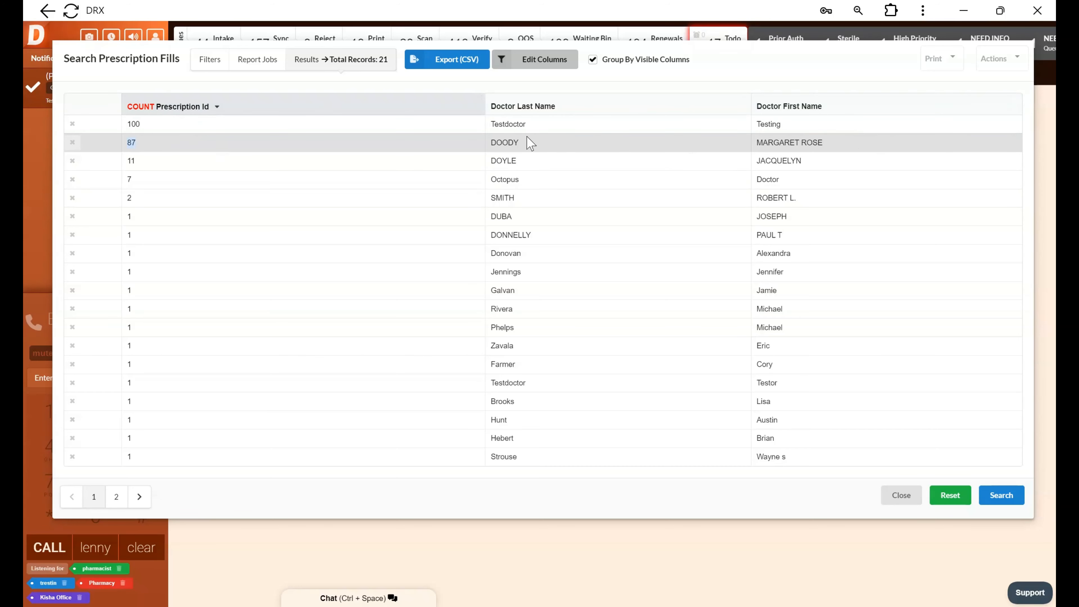
left_click(340, 165)
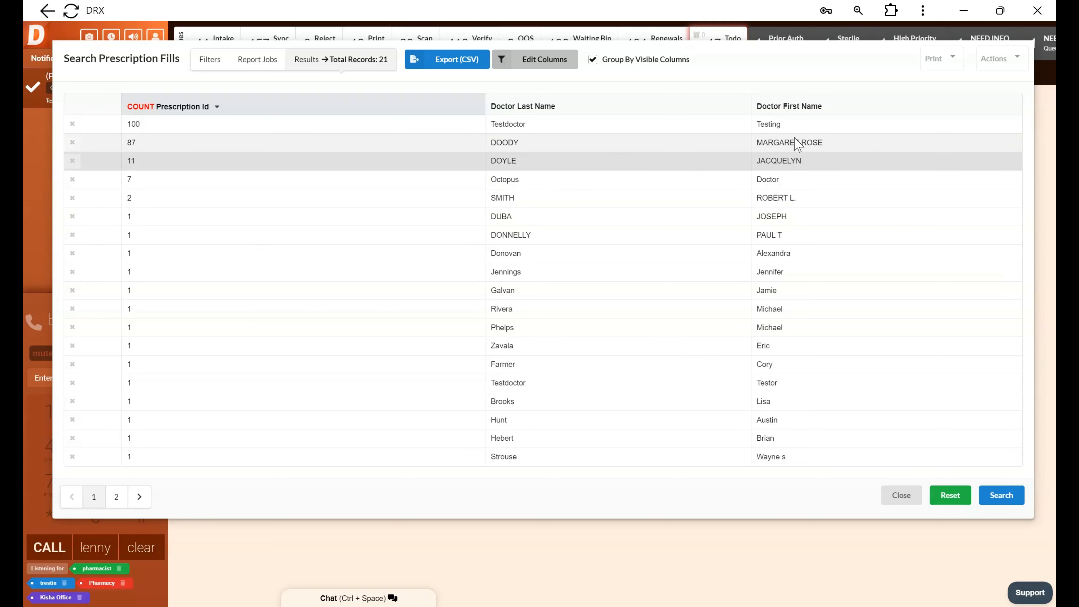
- Add the Dispensed Item Name column back to the results to break down each doctor's prescription count by item
left_click(527, 70)
triple_click(550, 88)
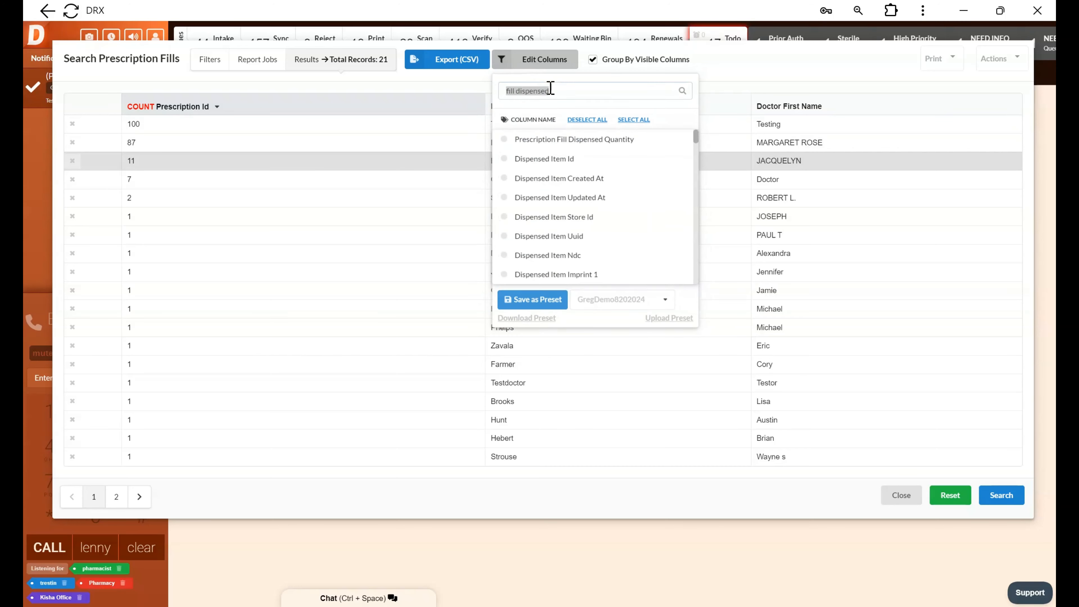
type("item name")
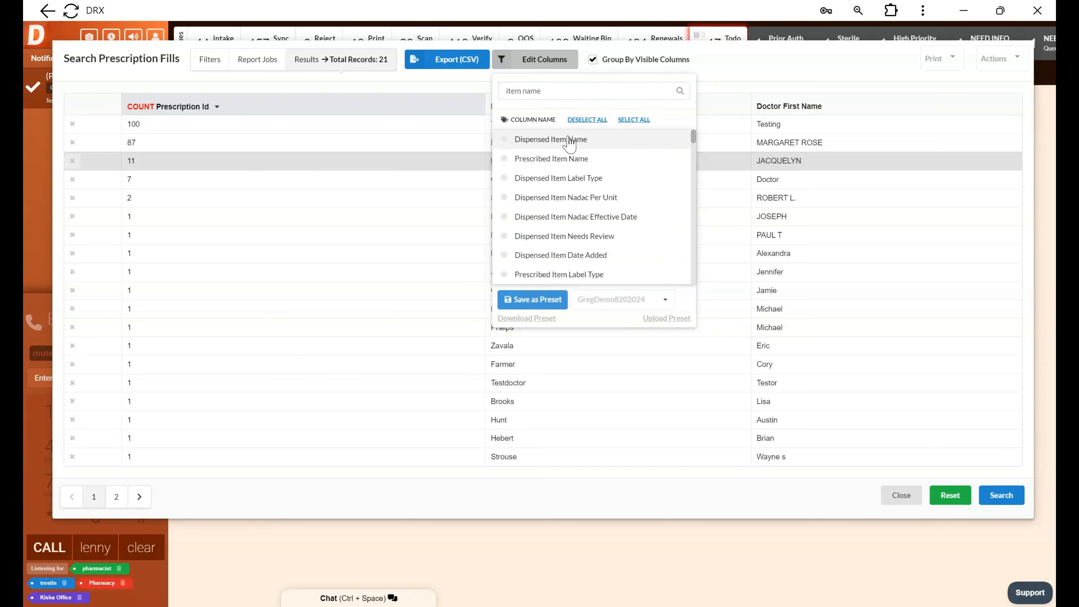
left_click(552, 139)
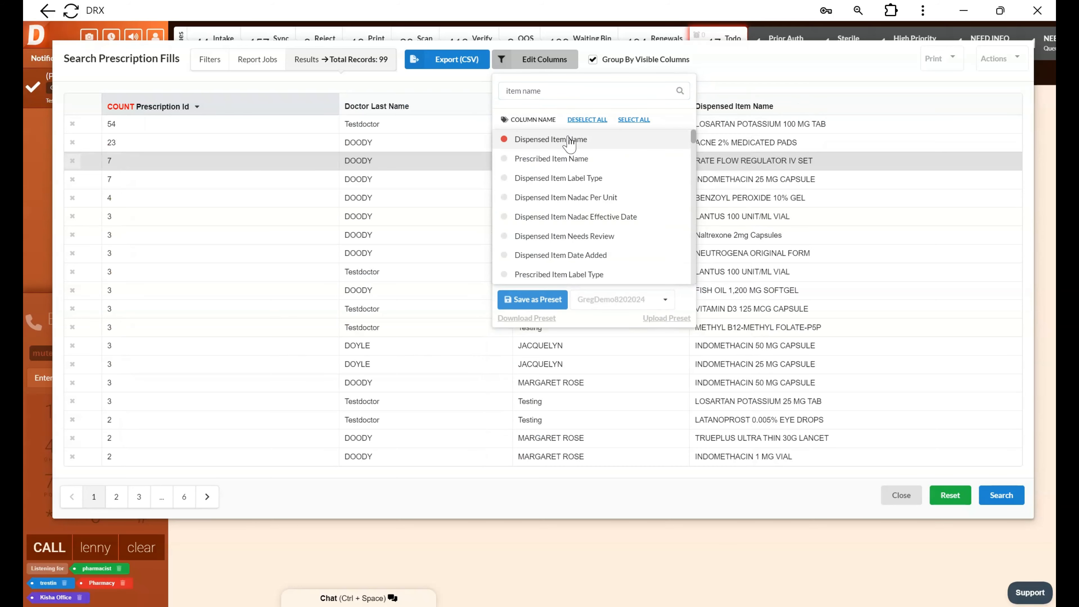